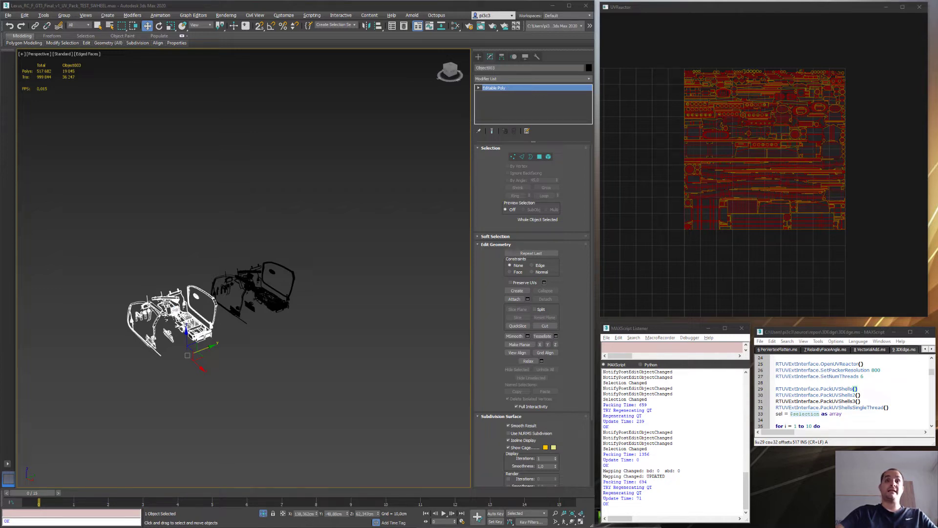
{"action": "middle_click_drag", "start_coordinate": [349, 377], "coordinate": [335, 329]}
{"action": "right_click", "coordinate": [184, 285]}
{"action": "middle_click_drag", "start_coordinate": [142, 318], "coordinate": [179, 319]}
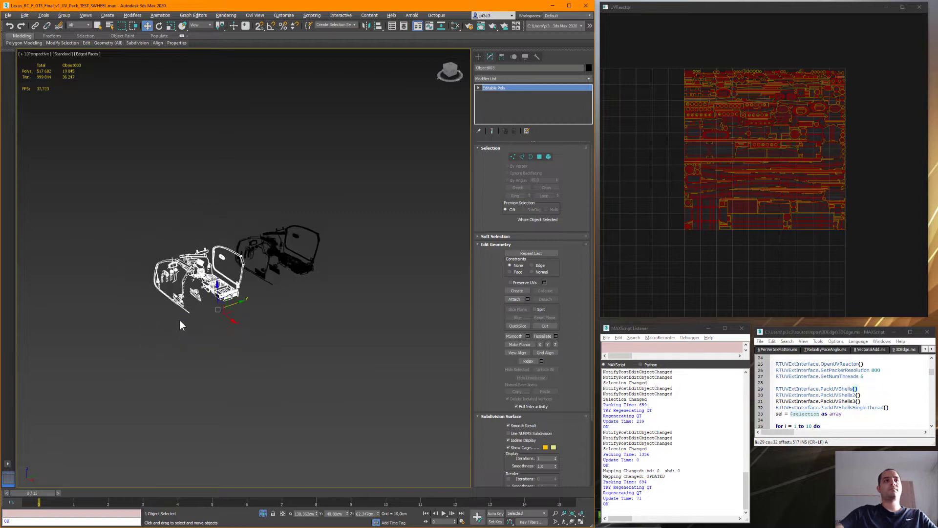
{"action": "scroll", "coordinate": [179, 317], "scroll_direction": "up", "scroll_amount": 5}
{"action": "middle_click_drag", "start_coordinate": [339, 238], "coordinate": [317, 306]}
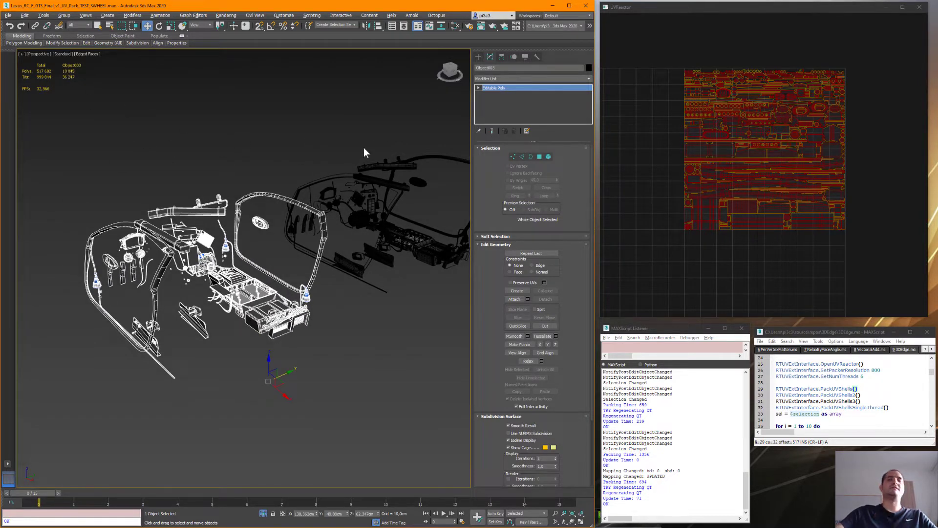
Select all UV shells of the selected car interior mesh and move the whole layout down and left, off the UV tile.
{"action": "middle_click_drag", "start_coordinate": [694, 165], "coordinate": [671, 175]}
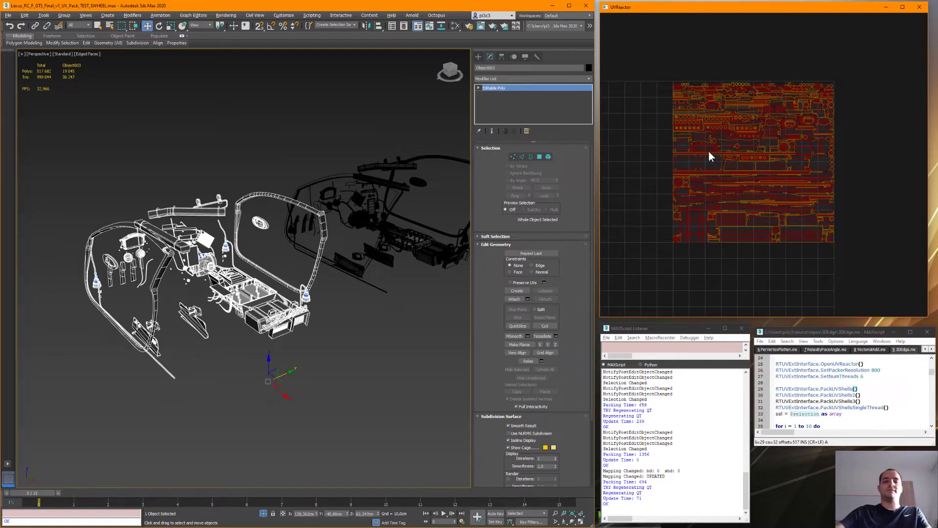
{"action": "key", "text": "4"}
{"action": "left_click_drag", "start_coordinate": [875, 67], "coordinate": [628, 294]}
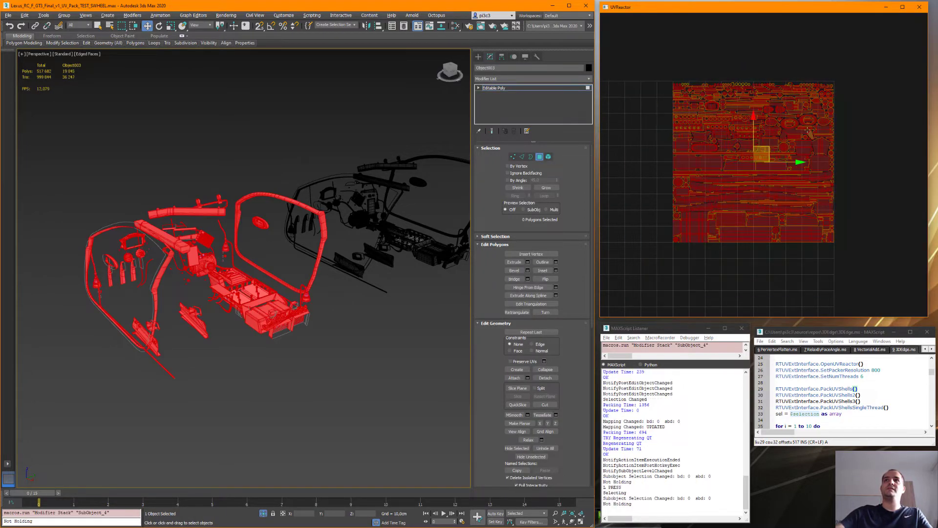
{"action": "key", "text": "w"}
{"action": "left_click_drag", "start_coordinate": [761, 155], "coordinate": [700, 218]}
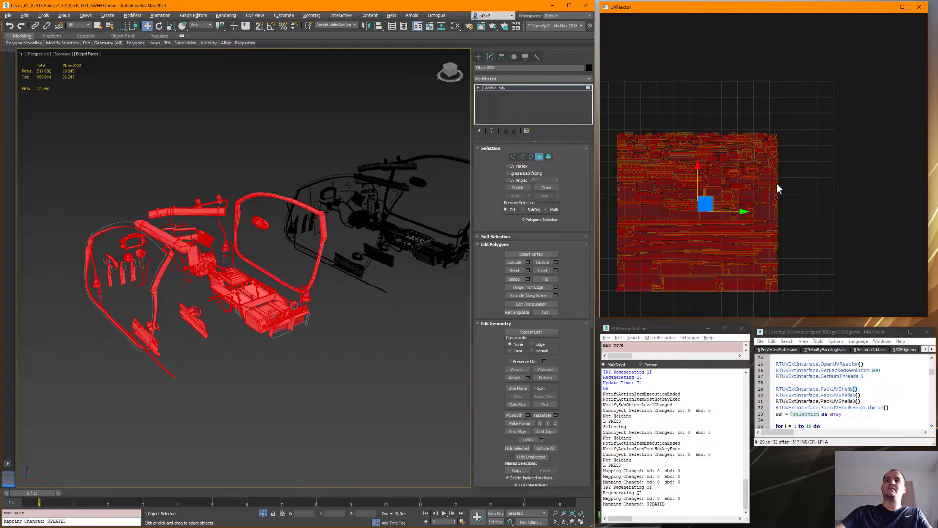
{"action": "scroll", "coordinate": [778, 168], "scroll_direction": "down", "scroll_amount": 1}
{"action": "middle_click_drag", "start_coordinate": [742, 163], "coordinate": [772, 142]}
{"action": "left_click", "coordinate": [611, 221]}
{"action": "key", "text": "4"}
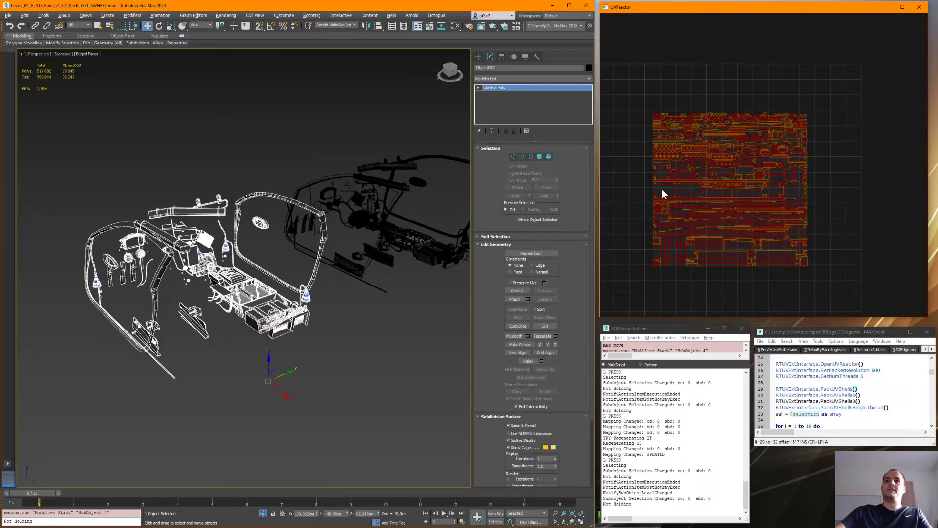
Pull two rectangular seat-area UV shells out of the layout, placing them separately to its left.
{"action": "key", "text": "4"}
{"action": "left_click", "coordinate": [662, 189]}
{"action": "left_click", "coordinate": [664, 190]}
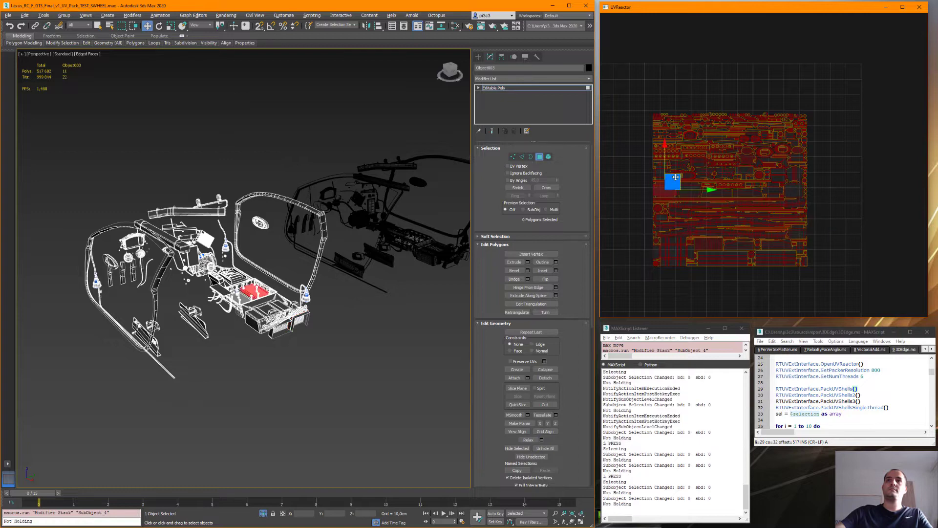
{"action": "left_click_drag", "start_coordinate": [677, 178], "coordinate": [616, 213]}
{"action": "left_click", "coordinate": [670, 191]}
{"action": "left_click", "coordinate": [688, 190]}
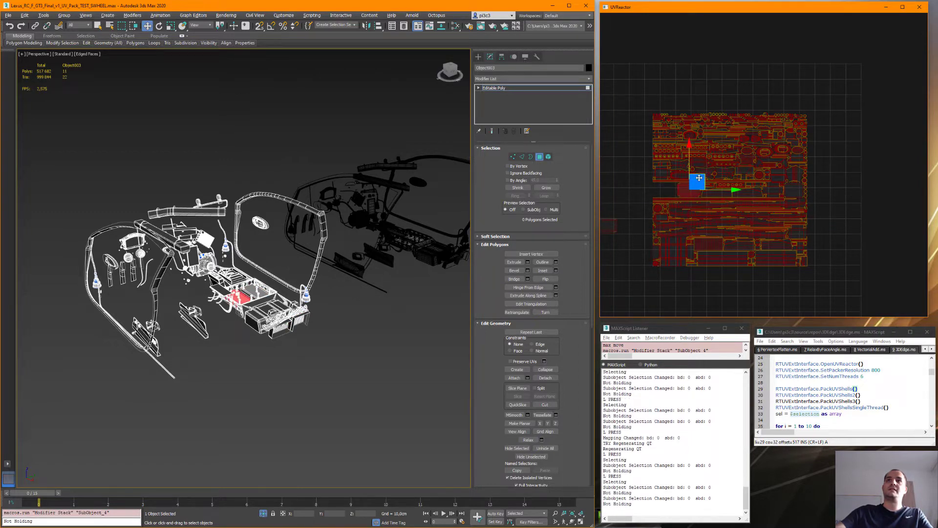
{"action": "left_click_drag", "start_coordinate": [700, 177], "coordinate": [628, 172]}
{"action": "middle_click_drag", "start_coordinate": [659, 84], "coordinate": [674, 90]}
{"action": "key", "text": "4"}
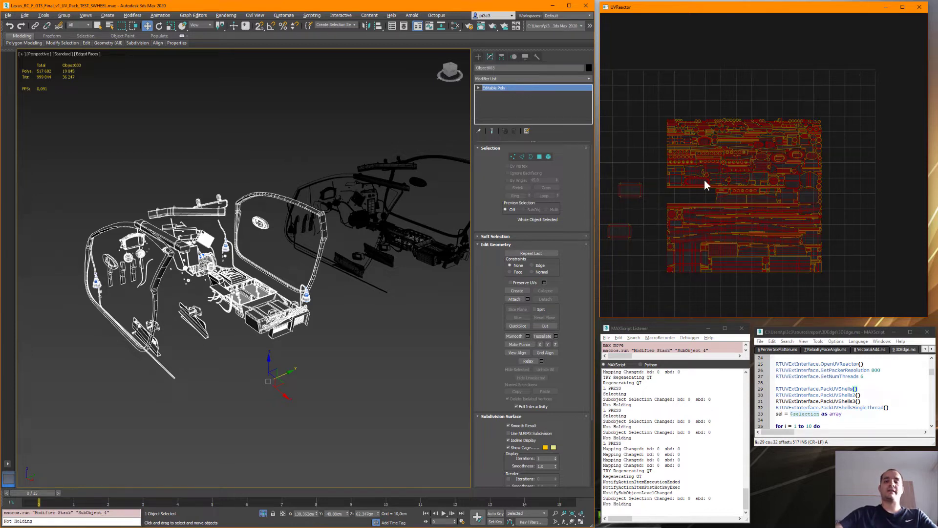
Evaluate the script line RTUVExtInterface.SetNumThreads 6, followed by RTUVExtInterface.PackUVShells(), to repack the mesh's UVs.
{"action": "left_click", "coordinate": [874, 377]}
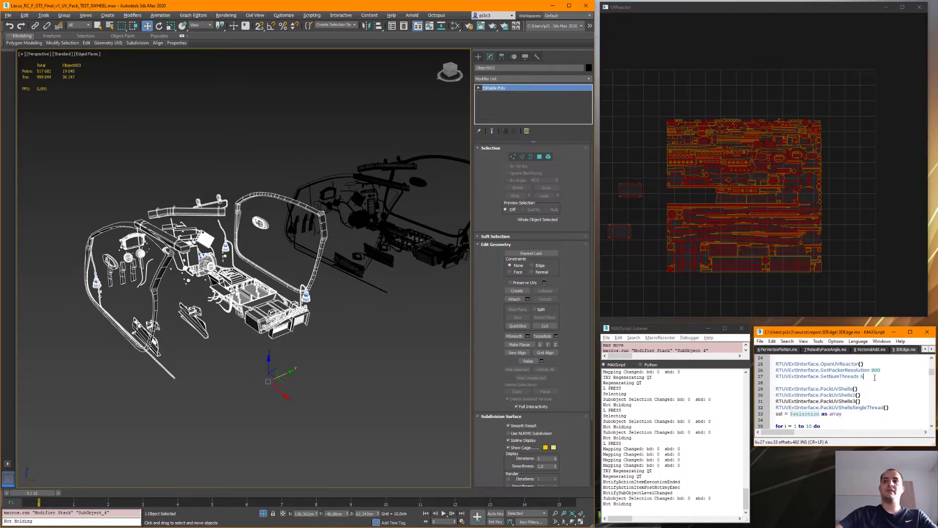
{"action": "key", "text": "shift+Return"}
{"action": "key", "text": "Down"}
{"action": "key", "text": "Down"}
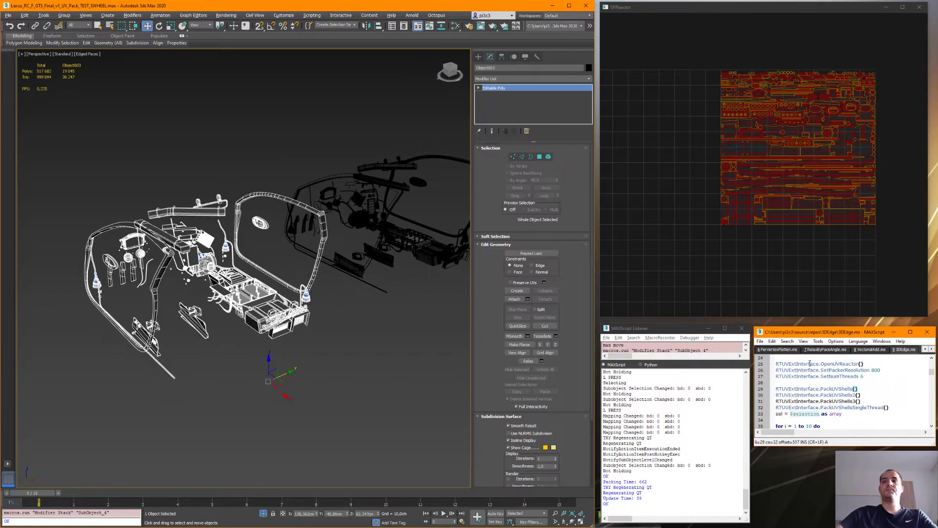
Select the second, denser car interior mesh and examine its UV shells up close in UVReactor.
{"action": "middle_click_drag", "start_coordinate": [385, 295], "coordinate": [322, 353]}
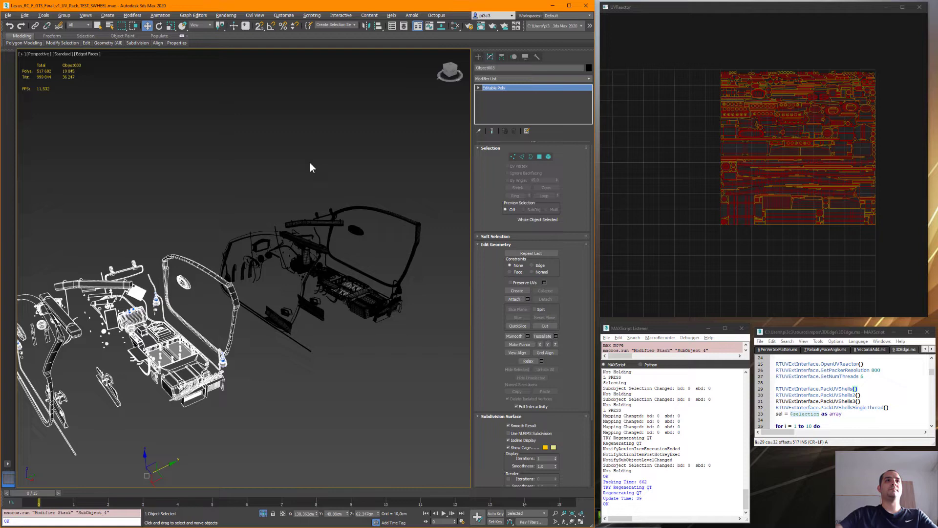
{"action": "left_click_drag", "start_coordinate": [311, 164], "coordinate": [400, 372]}
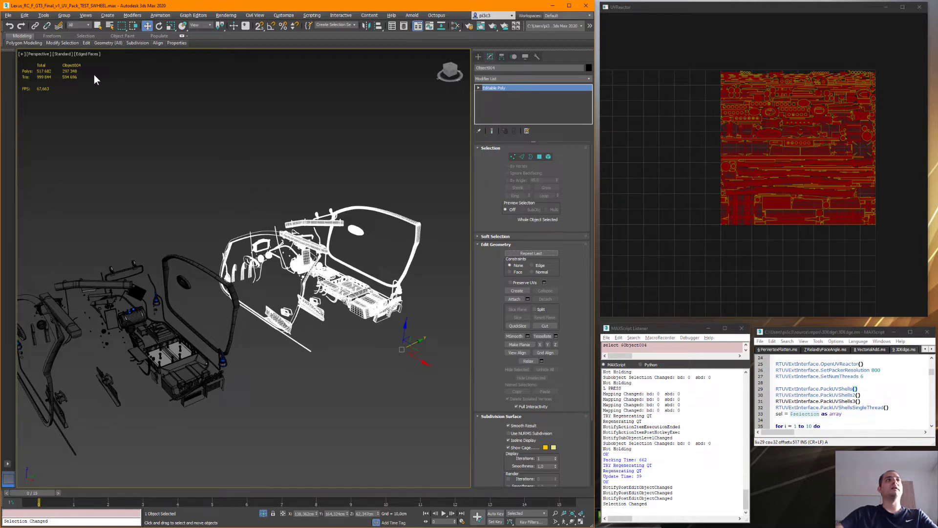
{"action": "middle_click_drag", "start_coordinate": [273, 138], "coordinate": [218, 128]}
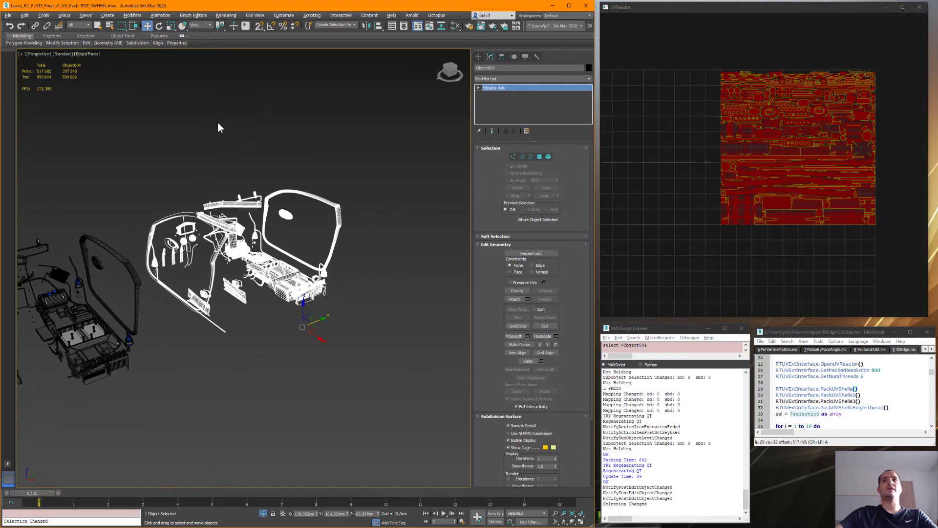
{"action": "left_click", "coordinate": [778, 116]}
{"action": "scroll", "coordinate": [778, 116], "scroll_direction": "up", "scroll_amount": 6}
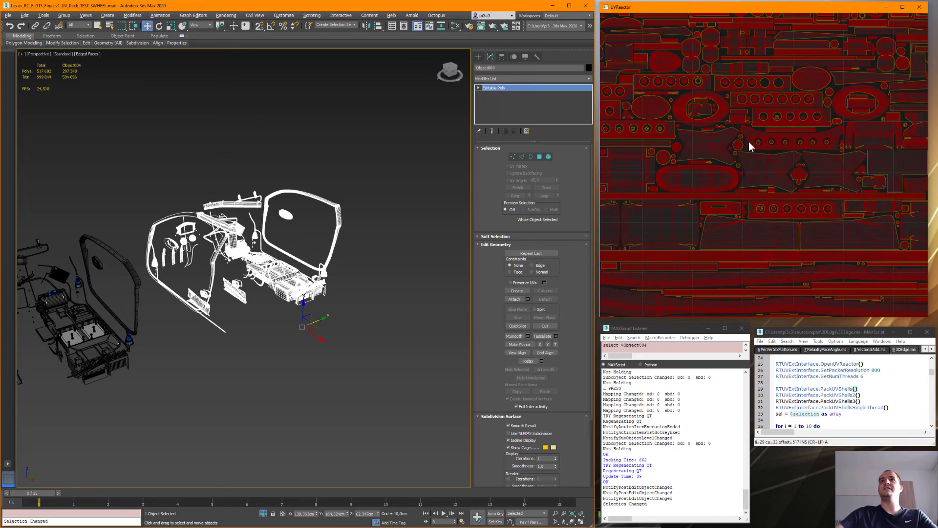
{"action": "middle_click_drag", "start_coordinate": [748, 142], "coordinate": [811, 198]}
{"action": "scroll", "coordinate": [872, 189], "scroll_direction": "up", "scroll_amount": 5}
{"action": "scroll", "coordinate": [895, 192], "scroll_direction": "down", "scroll_amount": 5}
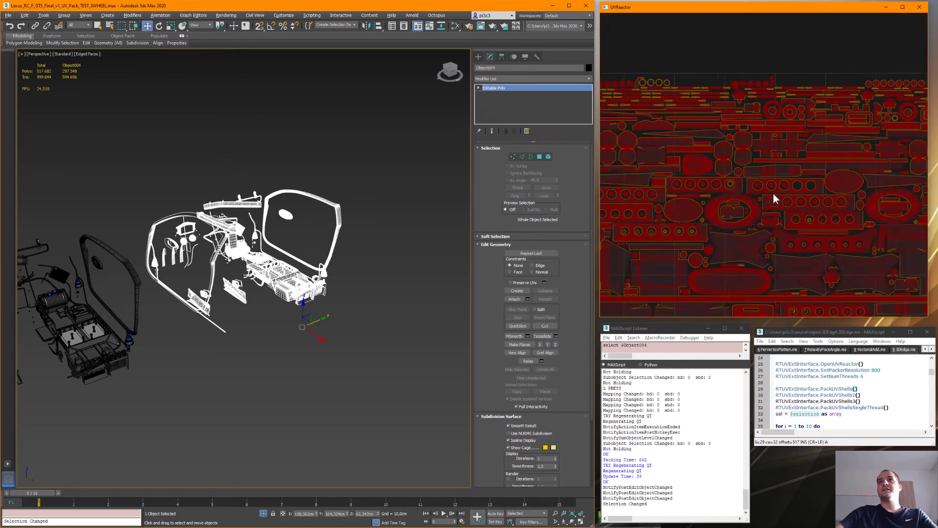
{"action": "scroll", "coordinate": [773, 194], "scroll_direction": "down", "scroll_amount": 5}
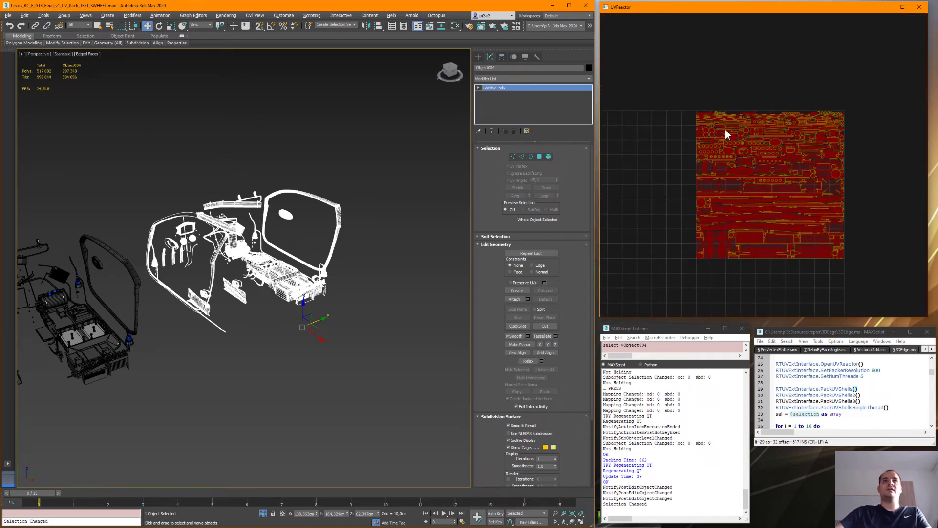
Select every UV shell of the denser mesh and shift the complete layout down and left off the tile.
{"action": "key", "text": "4"}
{"action": "left_click_drag", "start_coordinate": [695, 127], "coordinate": [879, 317]}
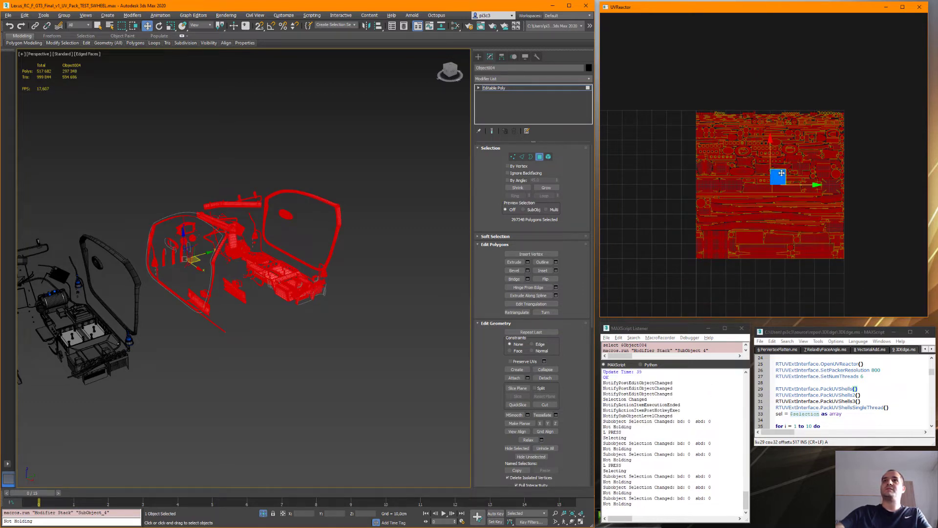
{"action": "left_click_drag", "start_coordinate": [781, 173], "coordinate": [724, 210]}
{"action": "left_click", "coordinate": [674, 105]}
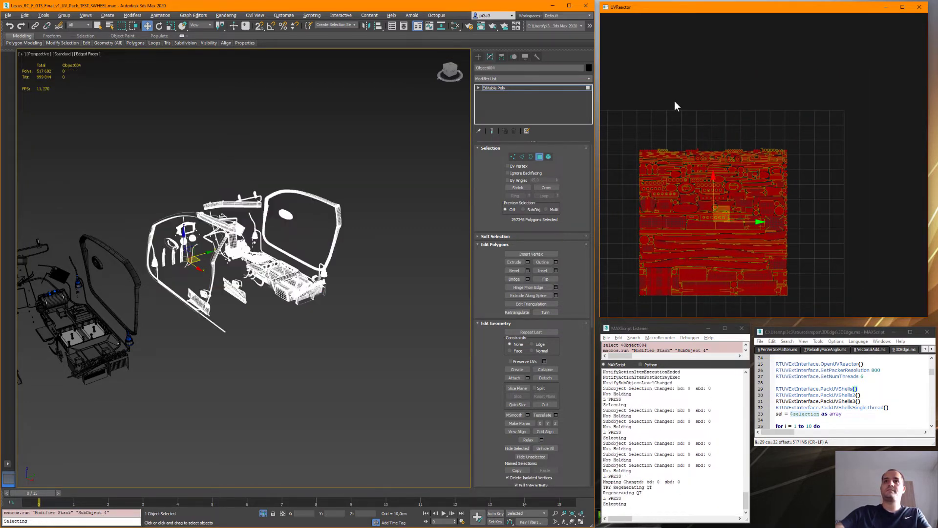
Move one rectangular and one oval UV shell out of the denser mesh's layout, and leave polygon sub-object level.
{"action": "left_click", "coordinate": [651, 221]}
{"action": "left_click_drag", "start_coordinate": [655, 215], "coordinate": [619, 133]}
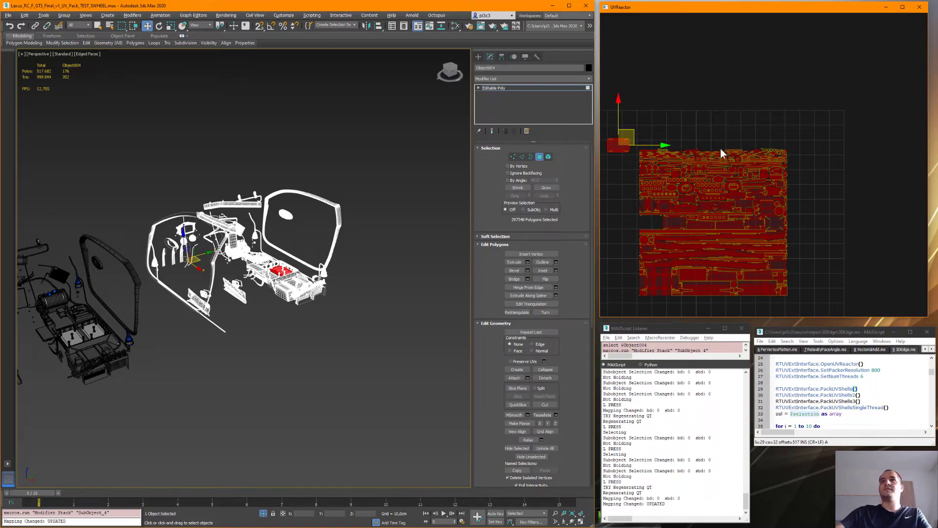
{"action": "left_click", "coordinate": [739, 111]}
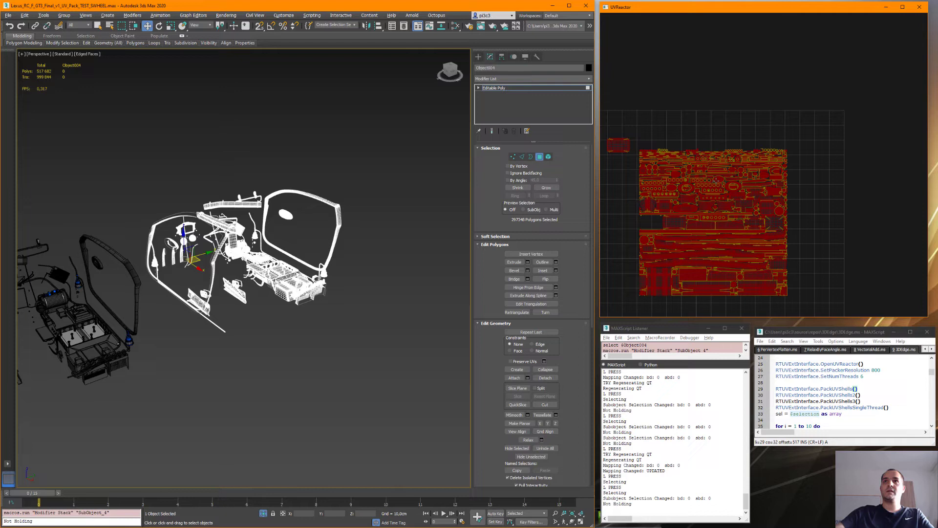
{"action": "left_click", "coordinate": [716, 180]}
{"action": "left_click_drag", "start_coordinate": [729, 171], "coordinate": [683, 108]}
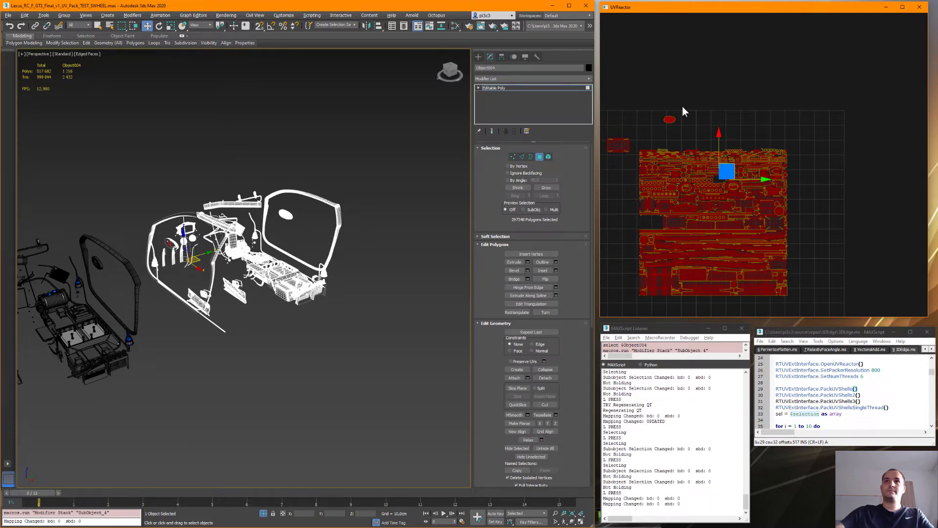
{"action": "left_click", "coordinate": [753, 128]}
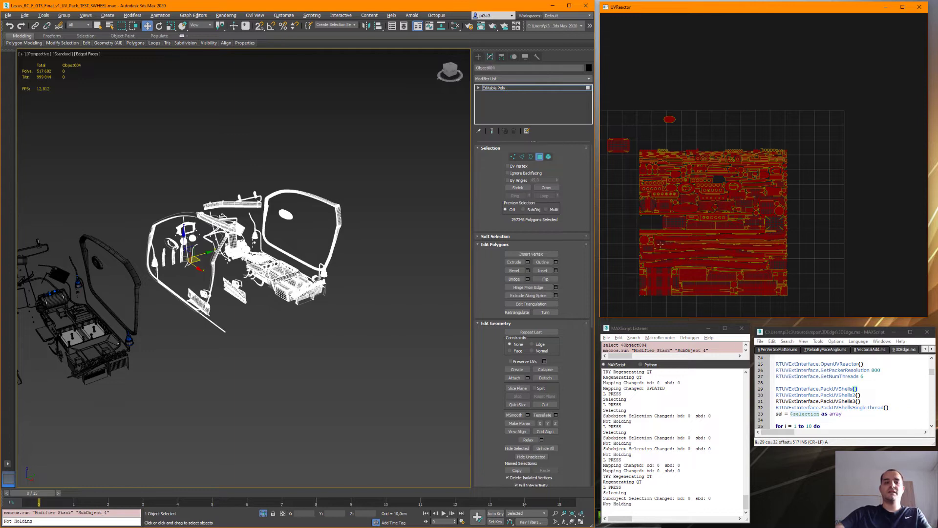
{"action": "key", "text": "4"}
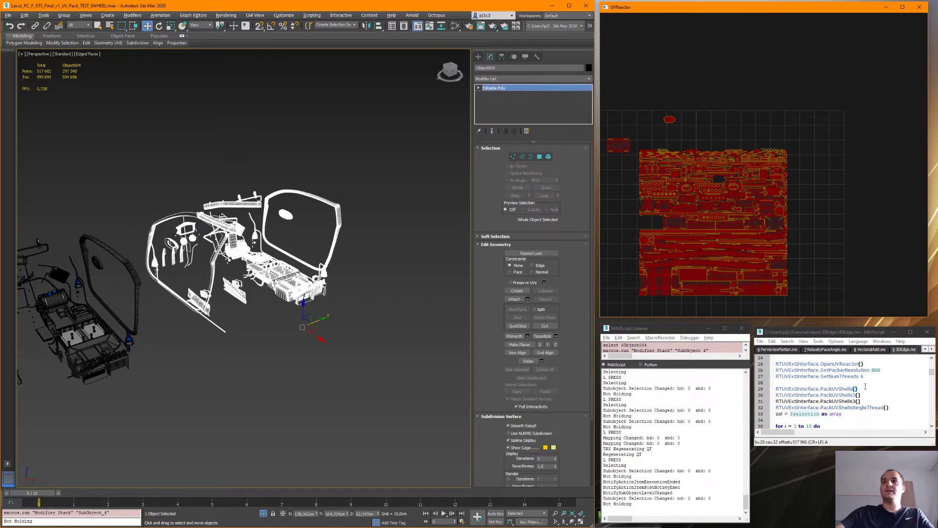
Evaluate RTUVExtInterface.PackUVShells() three times in a row on the denser mesh.
{"action": "left_click", "coordinate": [901, 389]}
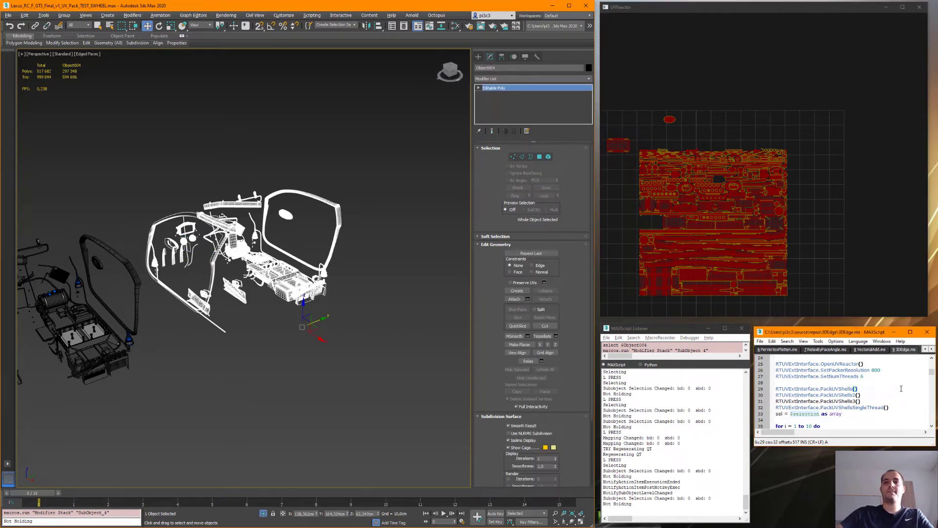
{"action": "key", "text": "shift+Return"}
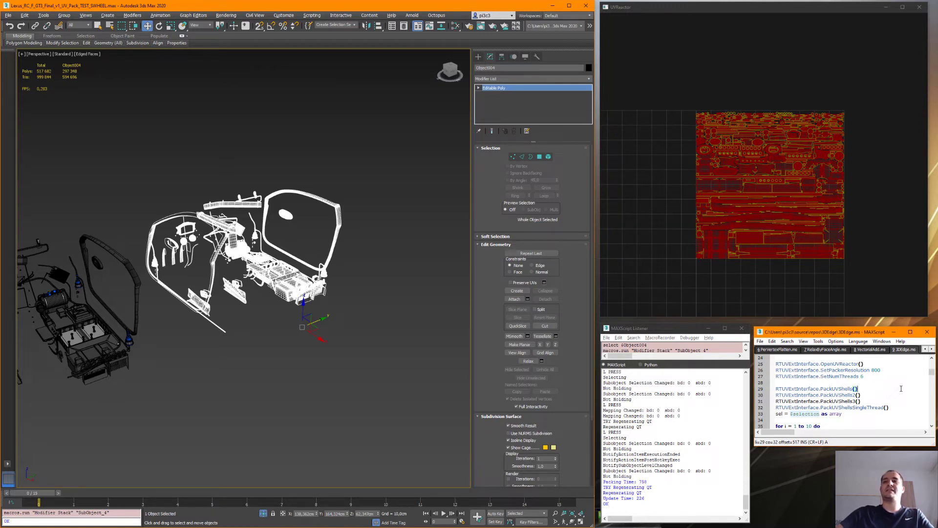
{"action": "key", "text": "shift+Return"}
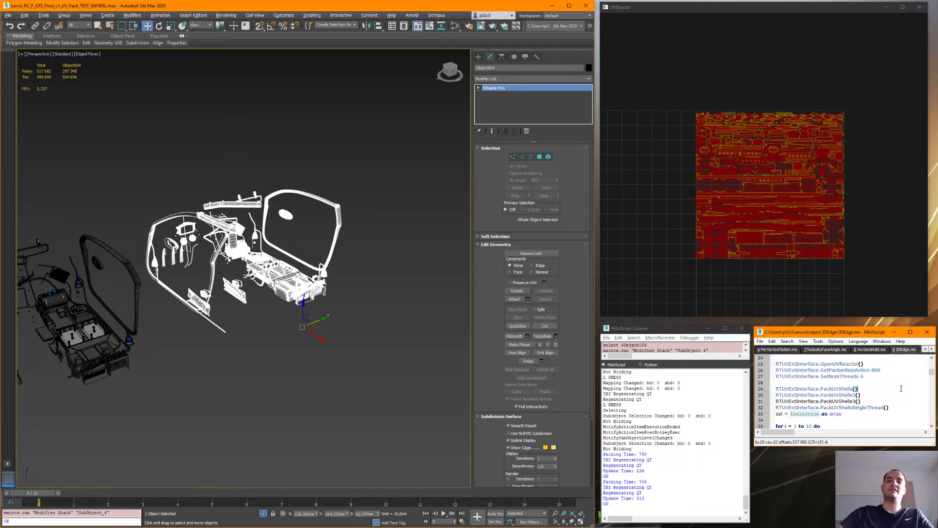
{"action": "key", "text": "shift+Return"}
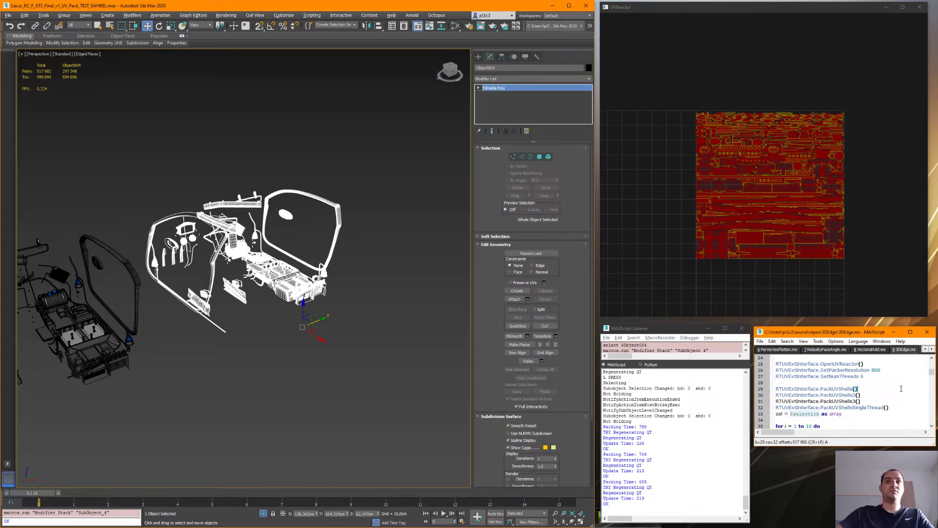
Compare the packing times logged for the two meshes in the MAXScript Listener.
{"action": "middle_click_drag", "start_coordinate": [111, 361], "coordinate": [146, 356]}
{"action": "scroll", "coordinate": [673, 433], "scroll_direction": "up", "scroll_amount": 1}
{"action": "scroll", "coordinate": [673, 434], "scroll_direction": "up", "scroll_amount": 5}
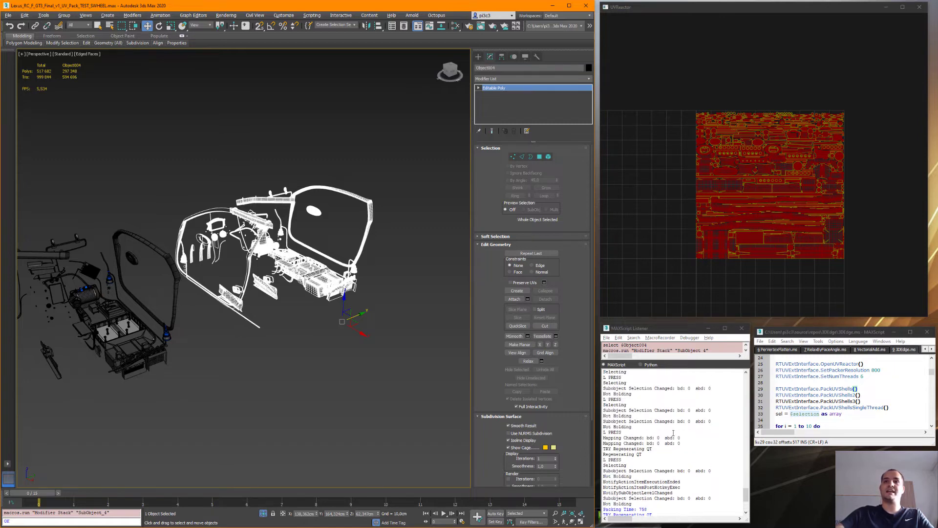
{"action": "scroll", "coordinate": [672, 433], "scroll_direction": "up", "scroll_amount": 4}
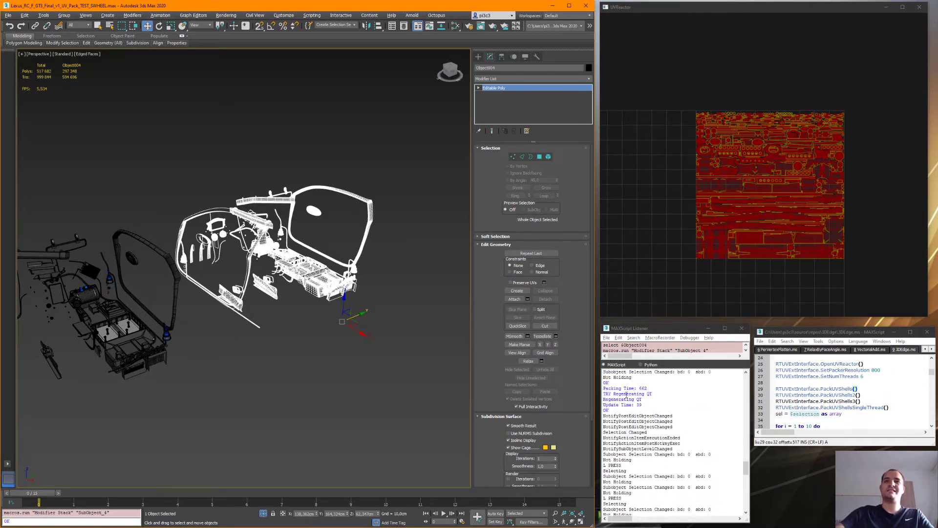
{"action": "scroll", "coordinate": [626, 394], "scroll_direction": "down", "scroll_amount": 7}
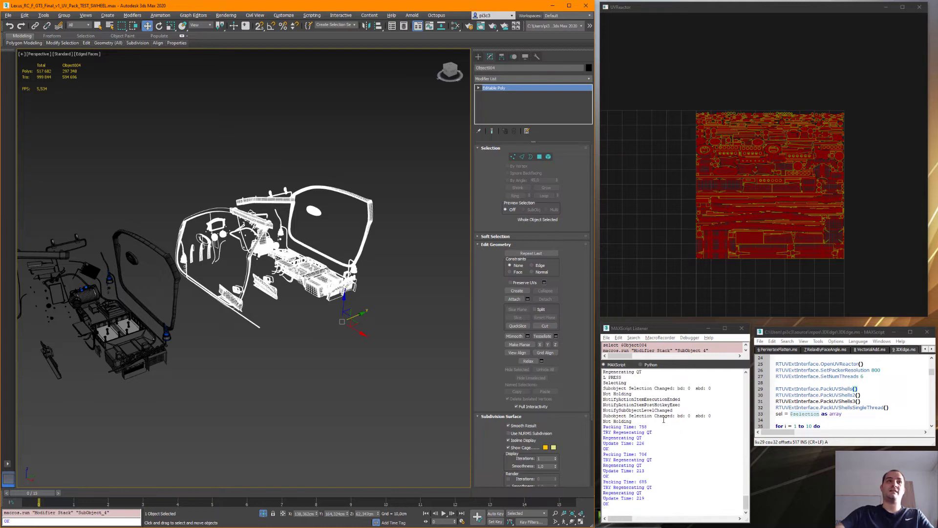
Reselect the lighter car interior mesh and evaluate RTUVExtInterface.PackUVShells() on it.
{"action": "left_click_drag", "start_coordinate": [89, 434], "coordinate": [157, 314]}
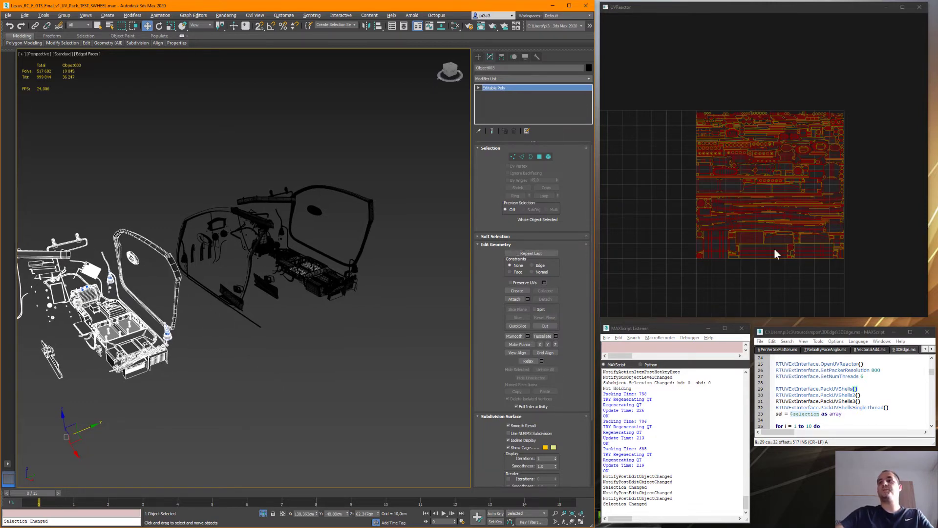
{"action": "middle_click_drag", "start_coordinate": [280, 373], "coordinate": [307, 330], "text": "alt"}
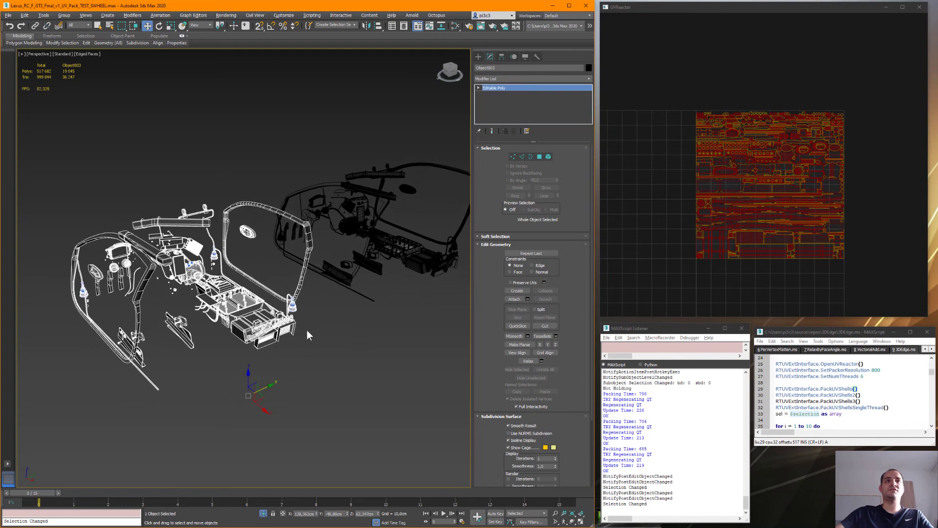
{"action": "left_click", "coordinate": [898, 408]}
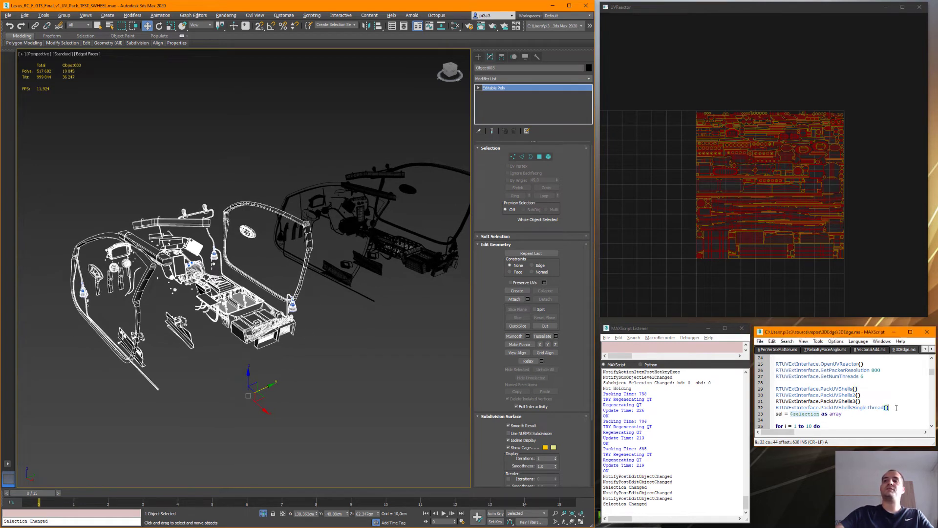
{"action": "left_click", "coordinate": [875, 388]}
{"action": "key", "text": "shift+Return"}
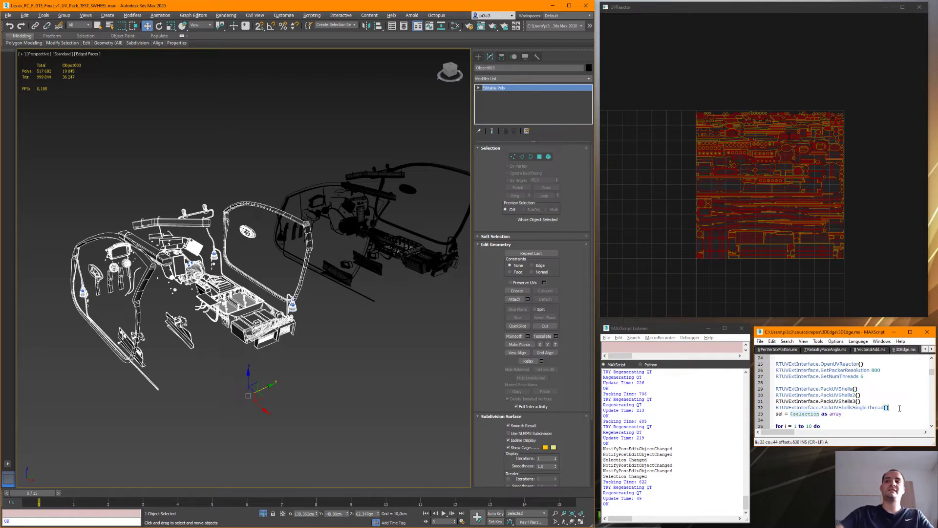
Evaluate RTUVExtInterface.PackUVShellsSingleThread() on the lighter car interior mesh, and clear the selection.
{"action": "key", "text": "shift+Return"}
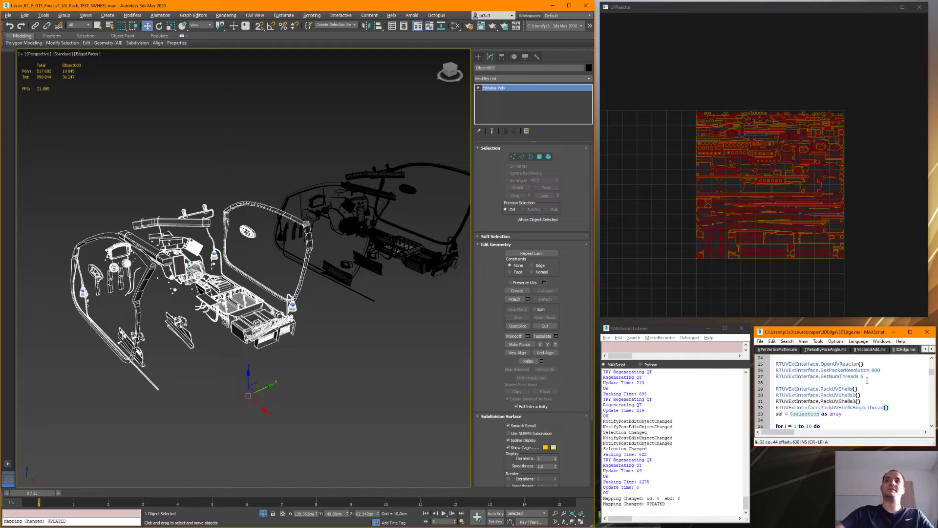
{"action": "middle_click_drag", "start_coordinate": [335, 341], "coordinate": [285, 358]}
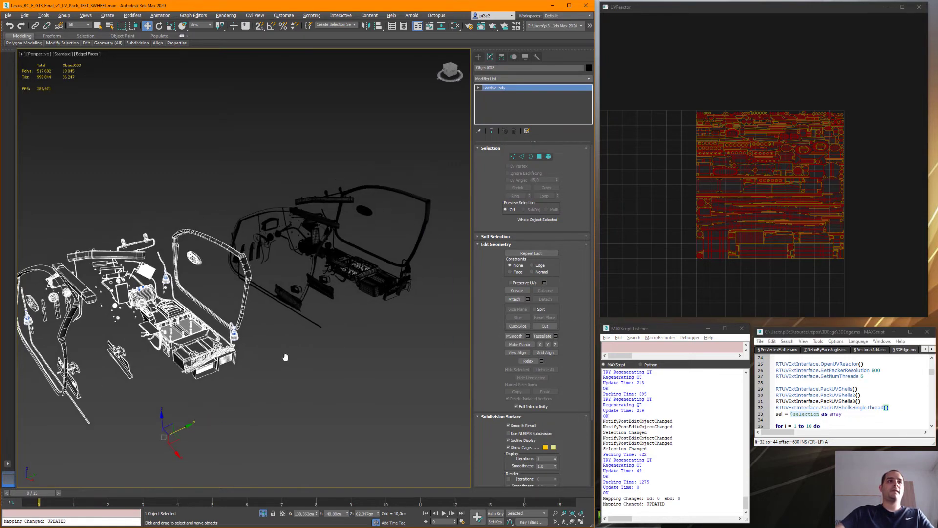
{"action": "scroll", "coordinate": [306, 330], "scroll_direction": "down", "scroll_amount": 4}
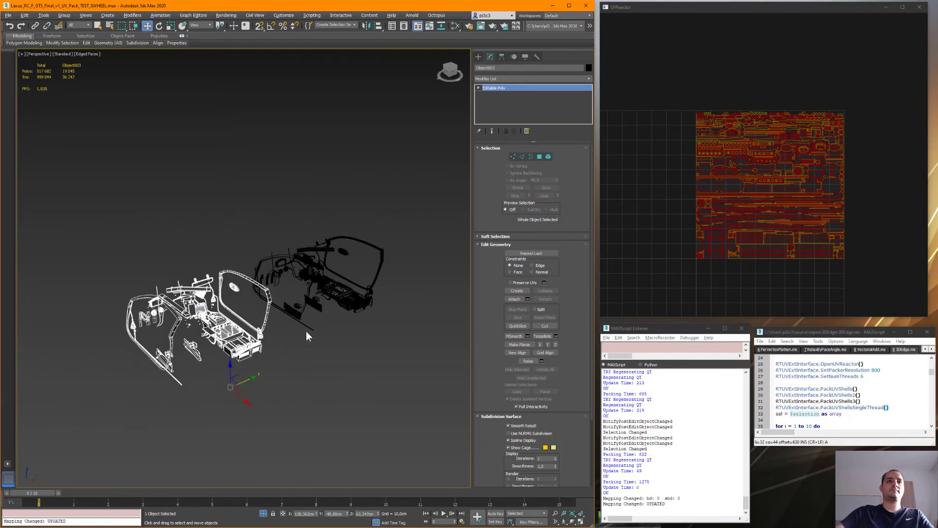
{"action": "left_click", "coordinate": [346, 361]}
{"action": "middle_click_drag", "start_coordinate": [346, 362], "coordinate": [330, 353]}
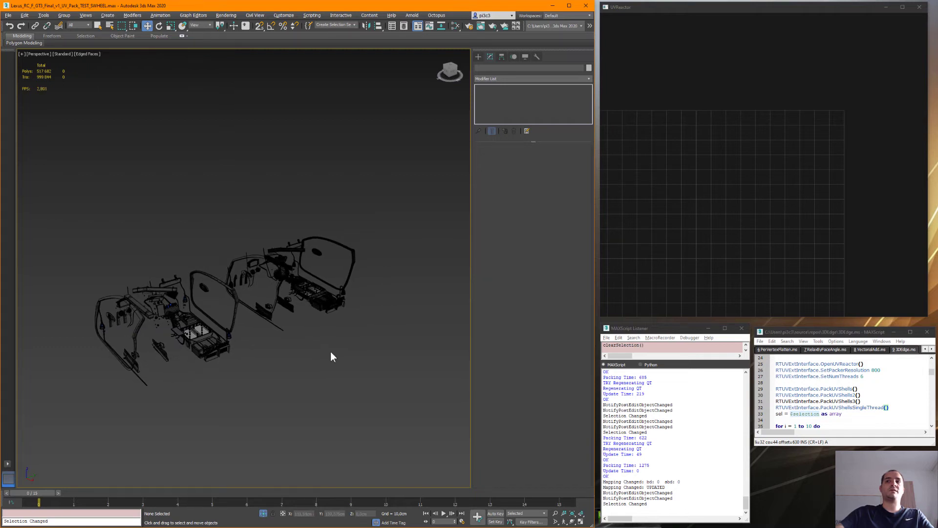
{"action": "double_click", "coordinate": [876, 370]}
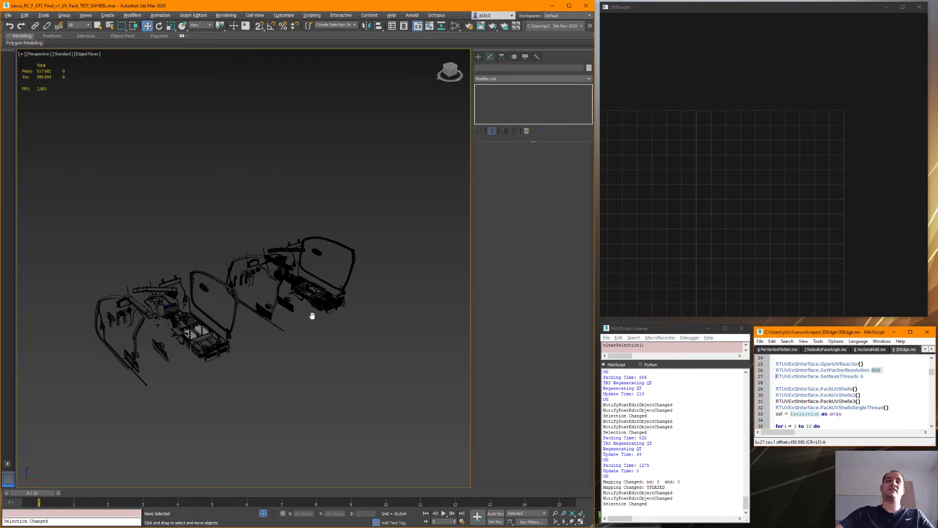
{"action": "middle_click_drag", "start_coordinate": [311, 315], "coordinate": [230, 312], "text": "alt"}
{"action": "scroll", "coordinate": [230, 311], "scroll_direction": "up", "scroll_amount": 3}
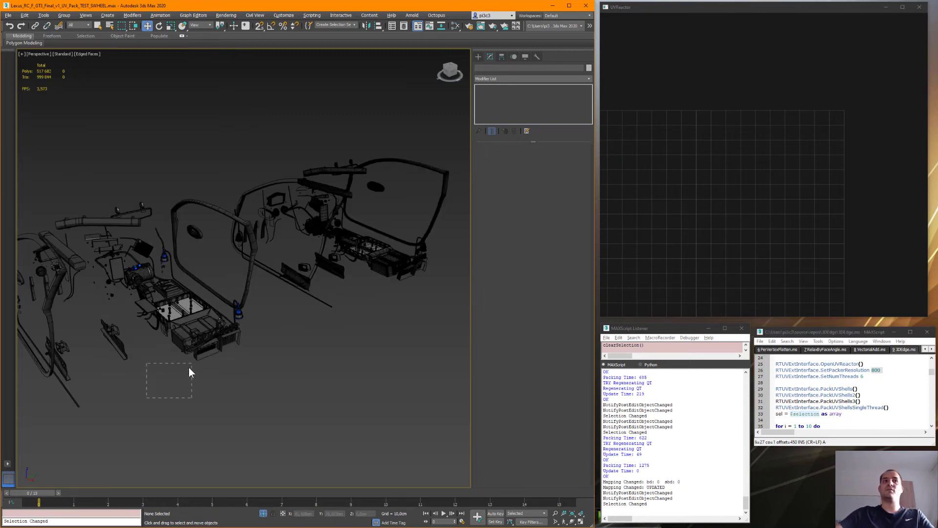
{"action": "left_click_drag", "start_coordinate": [190, 372], "coordinate": [188, 379]}
{"action": "left_click", "coordinate": [816, 401]}
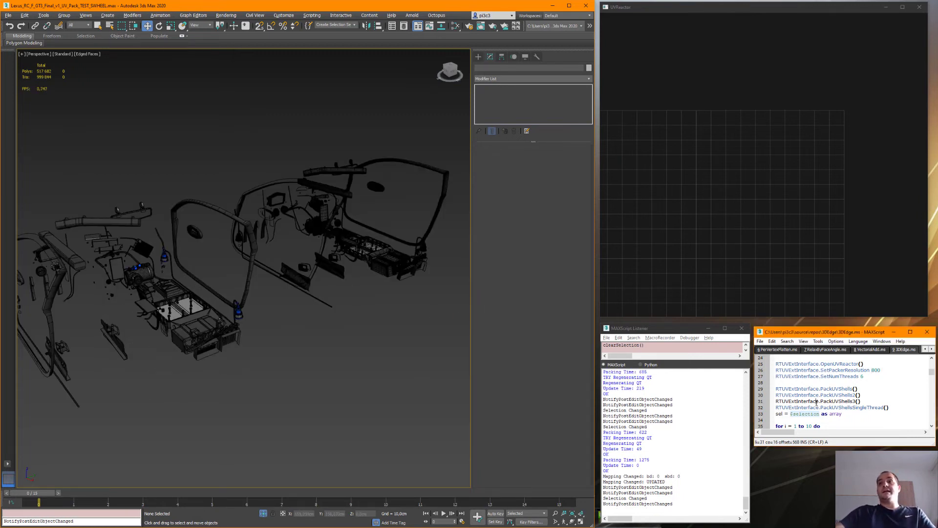
{"action": "scroll", "coordinate": [816, 402], "scroll_direction": "down", "scroll_amount": 1}
{"action": "scroll", "coordinate": [818, 401], "scroll_direction": "up", "scroll_amount": 2}
{"action": "scroll", "coordinate": [820, 400], "scroll_direction": "down", "scroll_amount": 1}
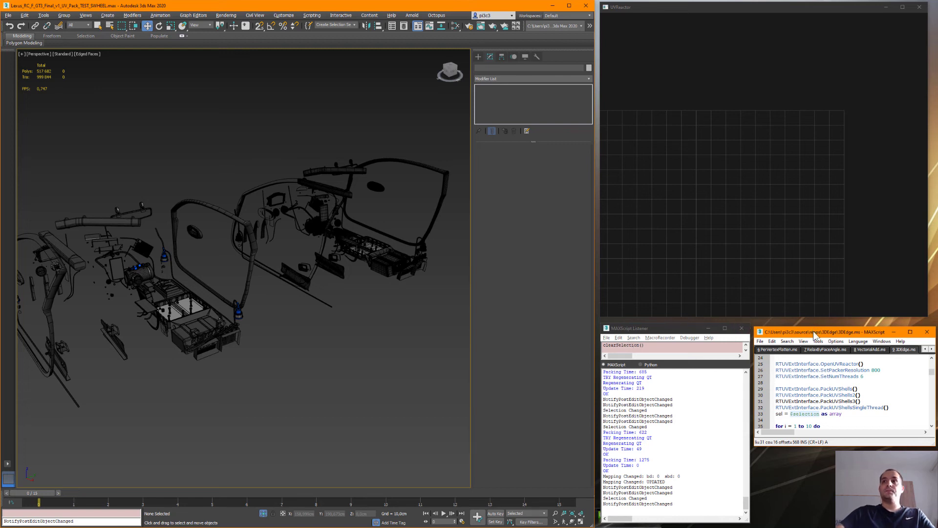
{"action": "left_click_drag", "start_coordinate": [816, 331], "coordinate": [815, 329]}
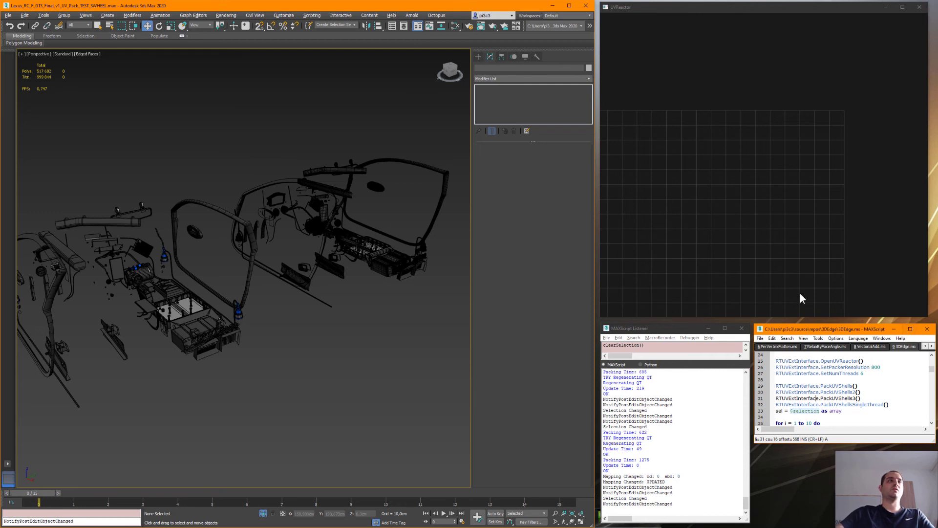
Select the lighter car interior mesh to view its packed UV layout in UVReactor, and clear the selection.
{"action": "left_click_drag", "start_coordinate": [176, 391], "coordinate": [220, 339]}
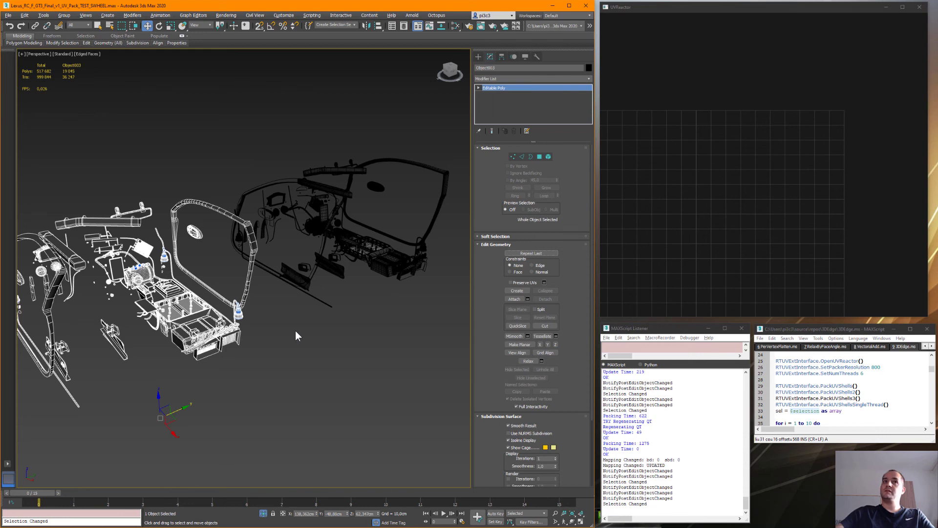
{"action": "scroll", "coordinate": [295, 330], "scroll_direction": "down", "scroll_amount": 5}
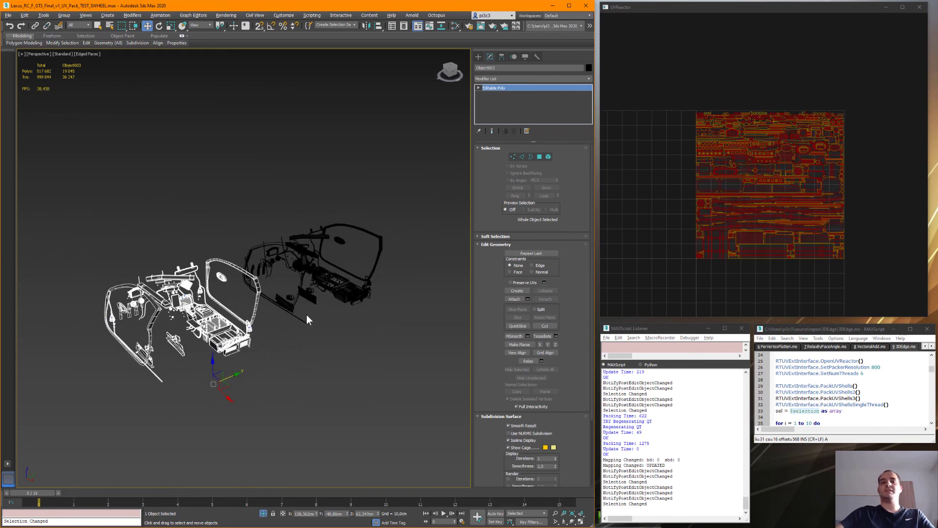
{"action": "left_click", "coordinate": [325, 362]}
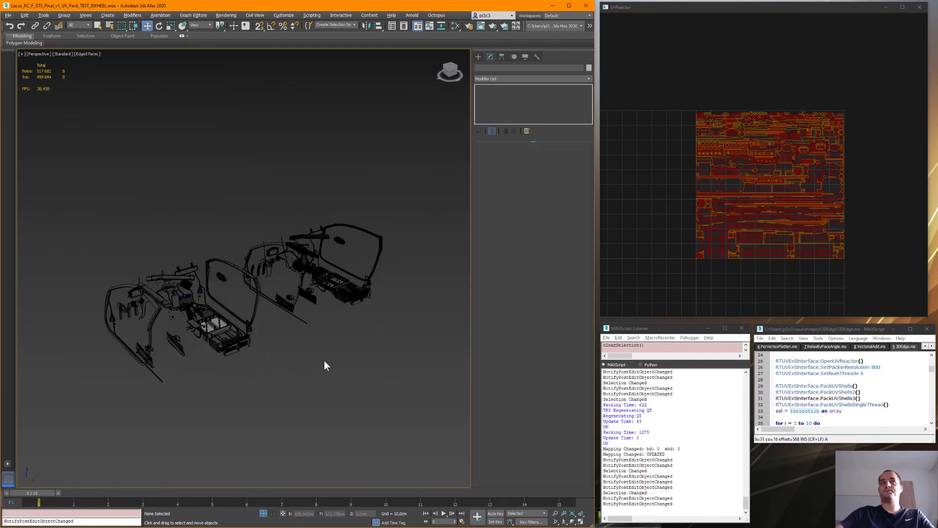